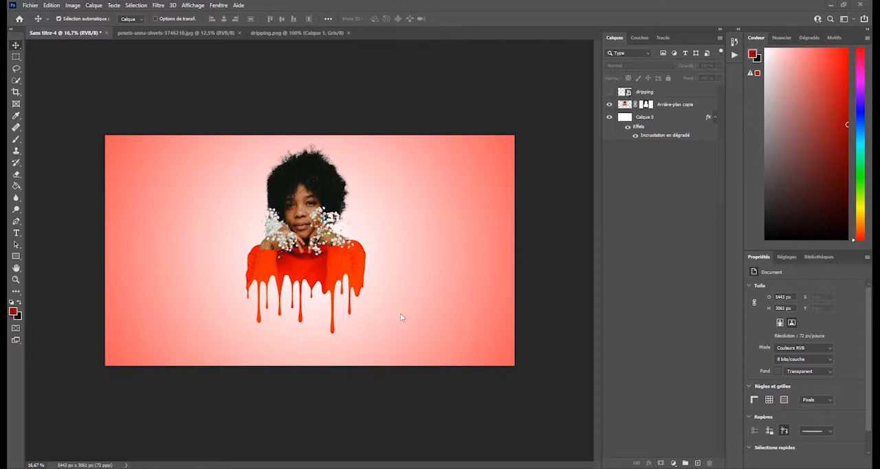
- Select the woman automatically in Select and Mask on the portrait photo, with the preview transparency set to 100%
left_click(181, 33)
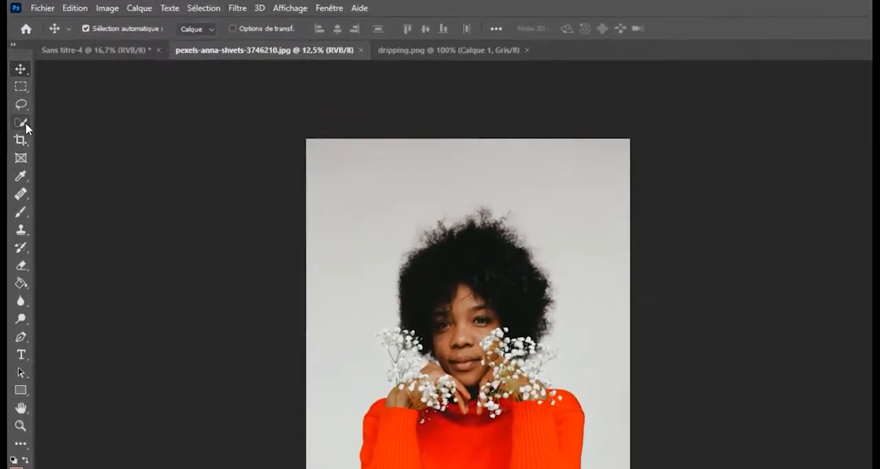
left_click(23, 122)
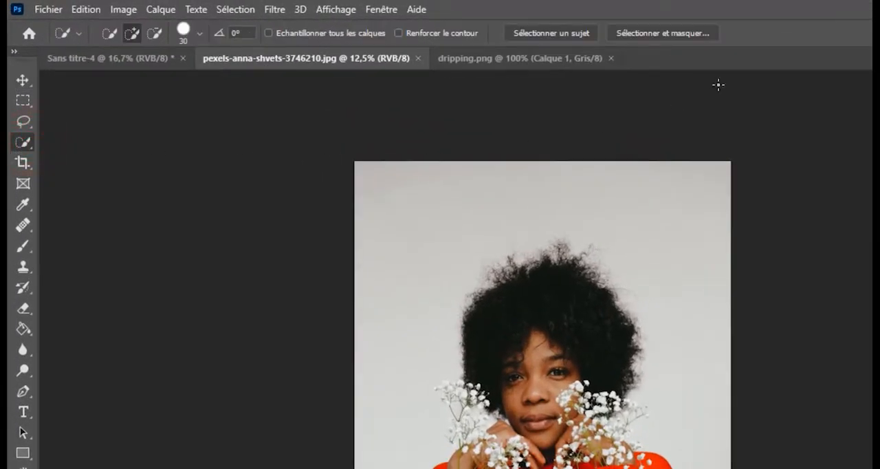
left_click(673, 32)
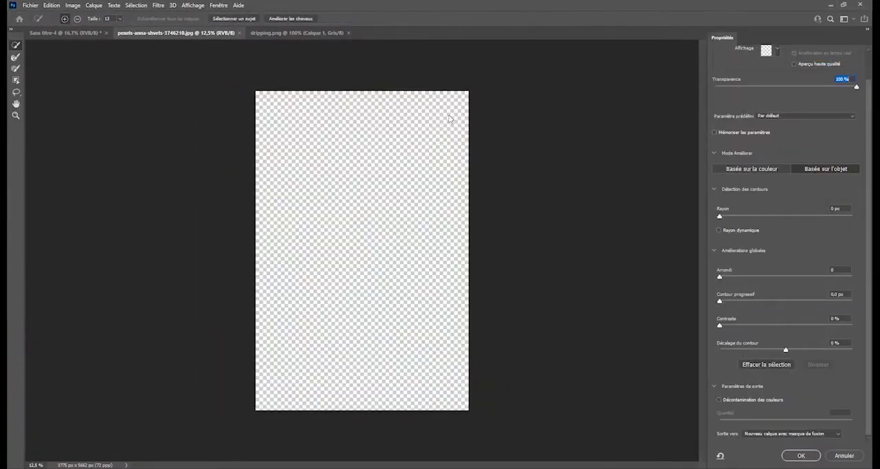
left_click_drag(809, 88, 743, 89)
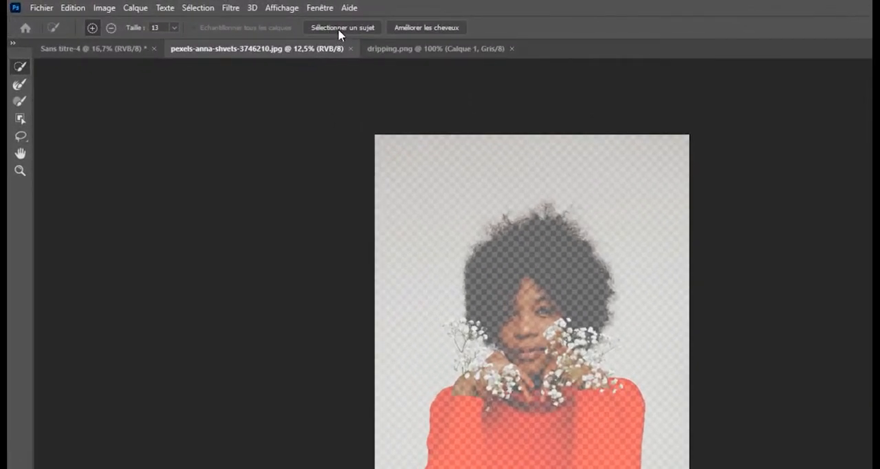
left_click(337, 28)
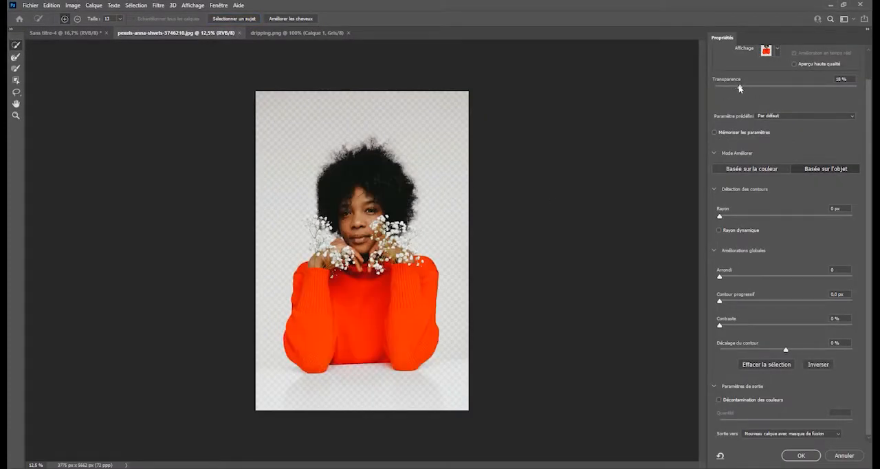
left_click_drag(742, 87, 856, 86)
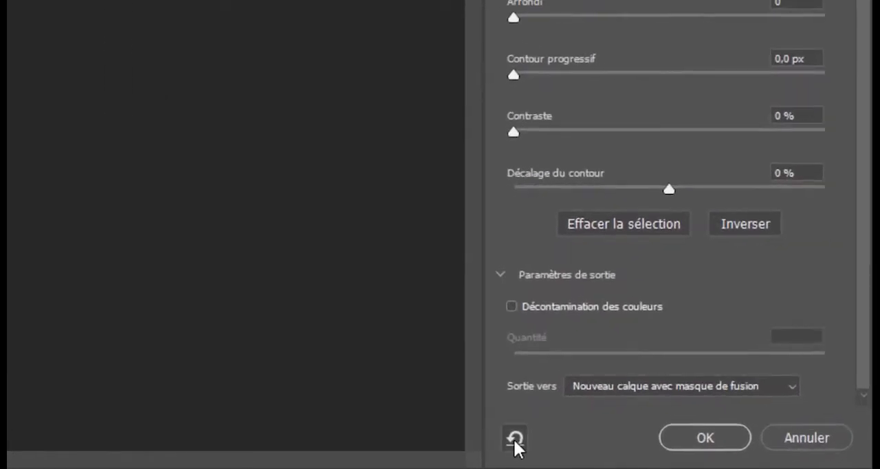
- Output the subject selection as a new layer with a layer mask
left_click(658, 387)
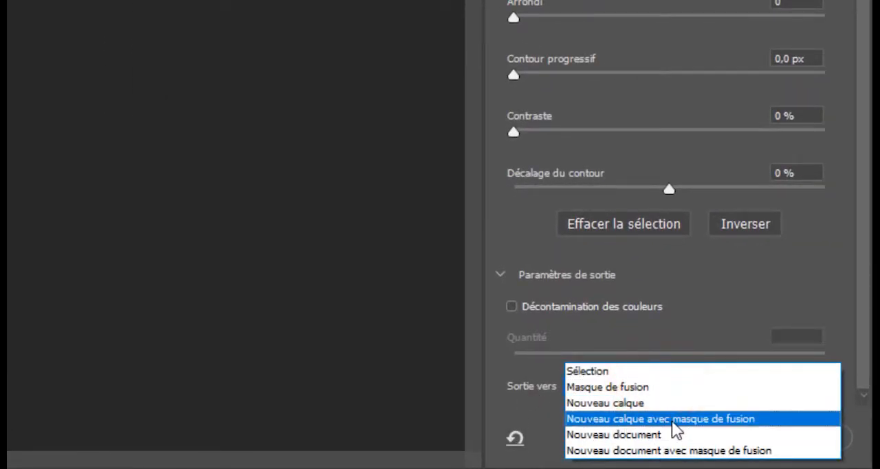
left_click(701, 418)
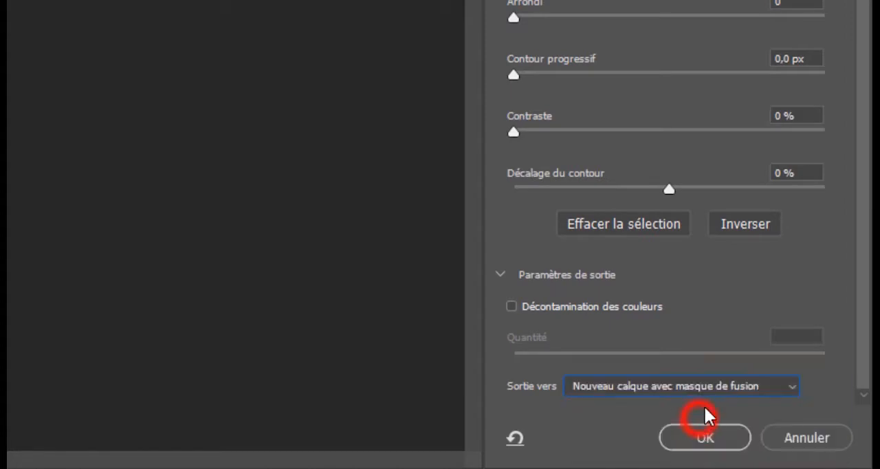
left_click(715, 444)
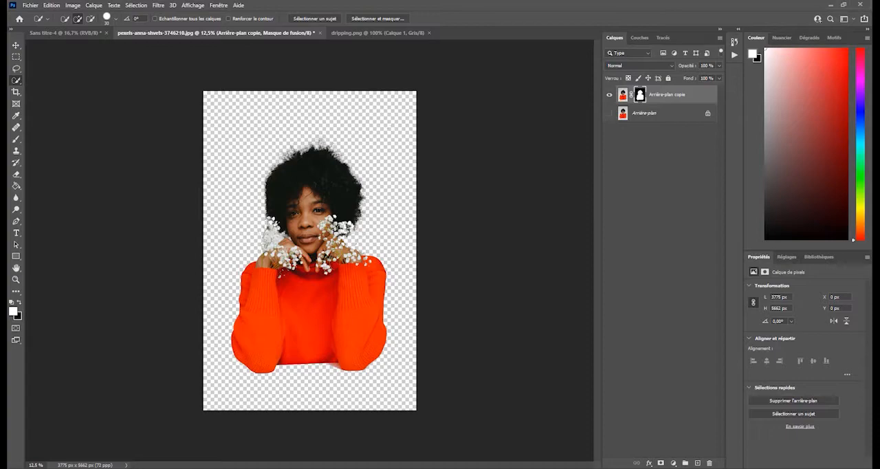
- Start a new document from the A4 print preset in landscape orientation
left_click(30, 6)
left_click(38, 15)
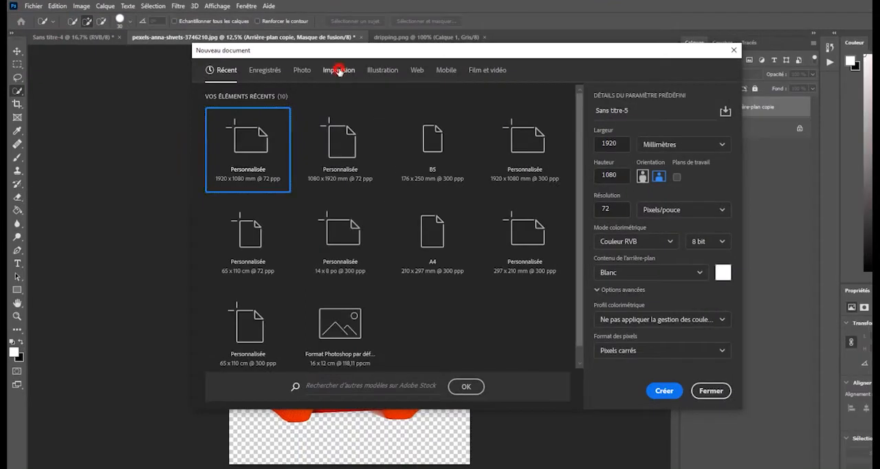
left_click(401, 83)
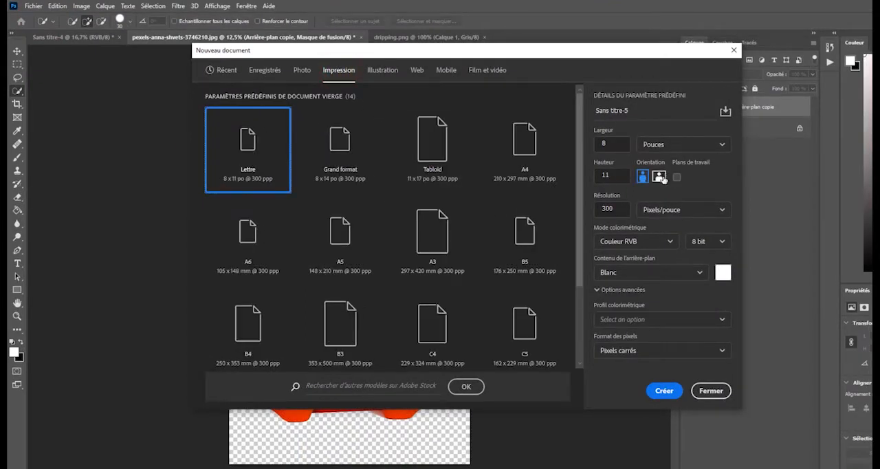
left_click(517, 142)
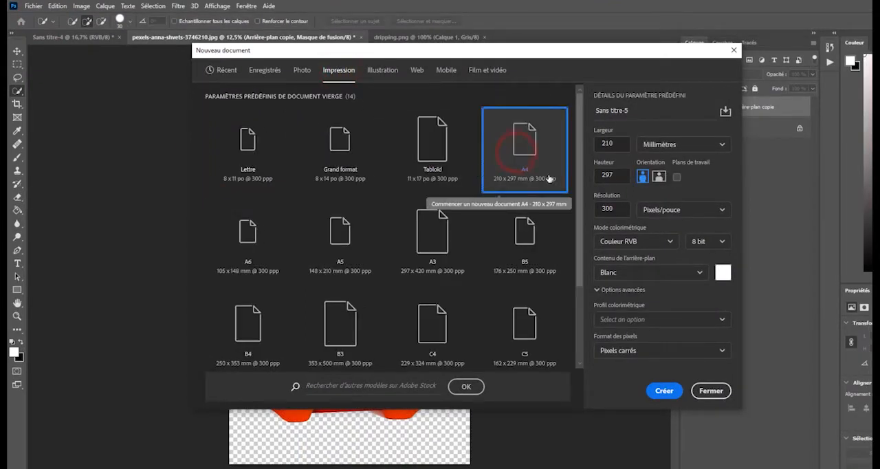
left_click(658, 176)
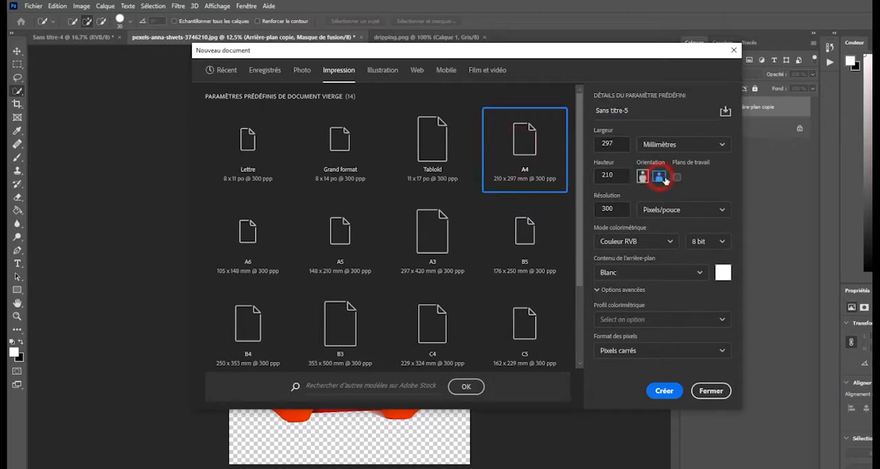
- Set the new document to 1920 x 1080 mm at 72 pixels per inch and create it
left_click(609, 144)
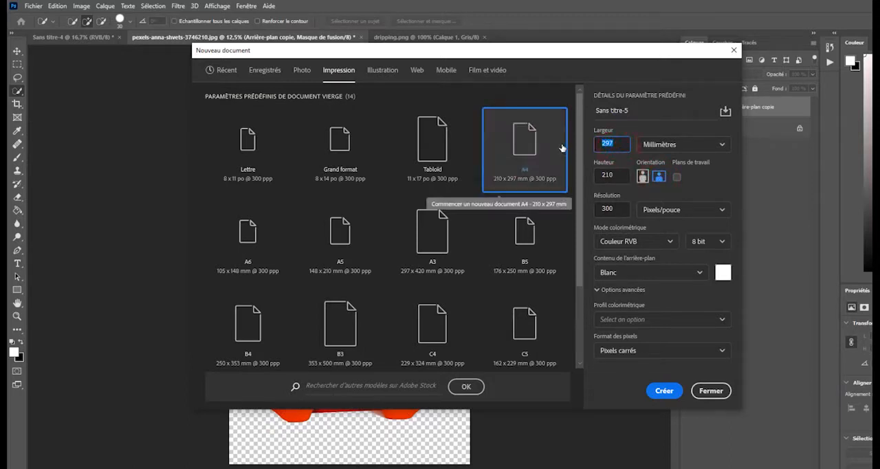
type("1920")
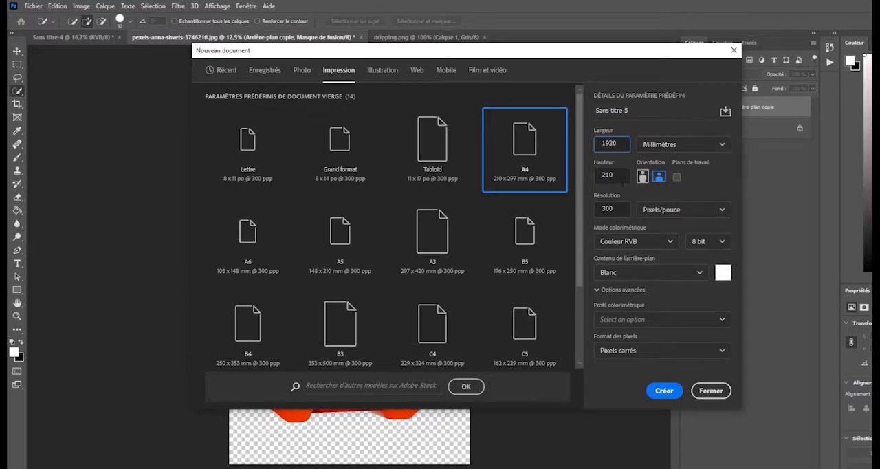
left_click(617, 176)
type("1080")
left_click(608, 208)
type("72")
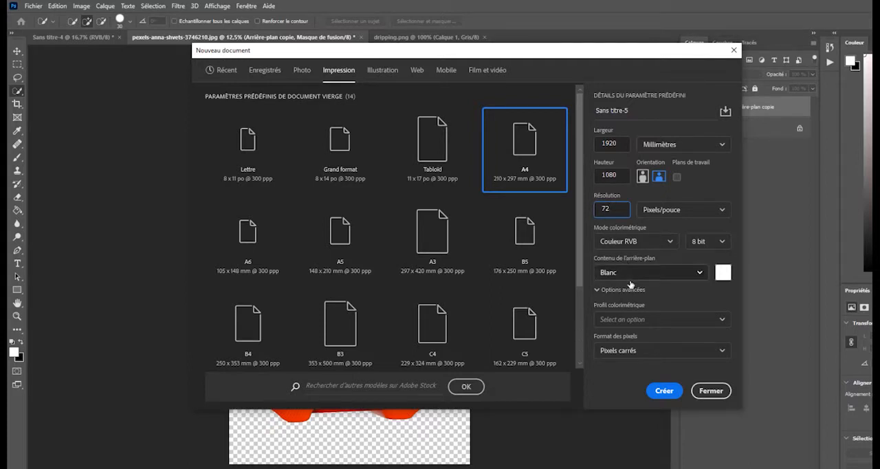
left_click(671, 393)
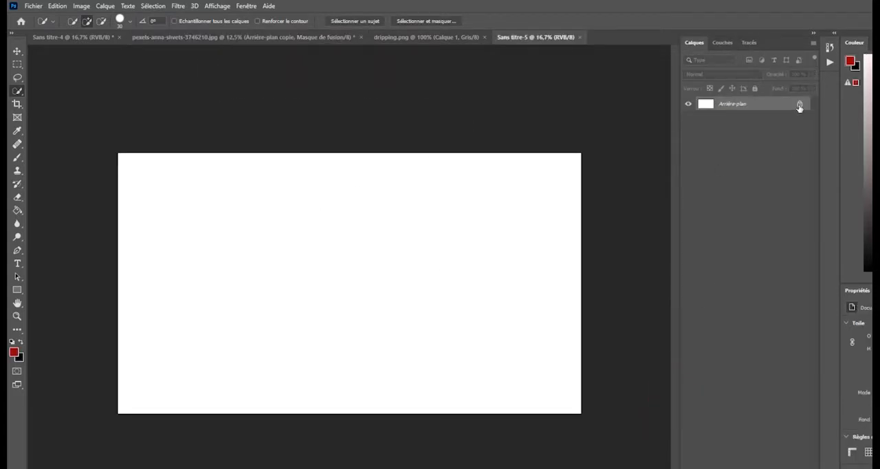
- Unlock the white background layer and add a gradient overlay effect to it
left_click(800, 104)
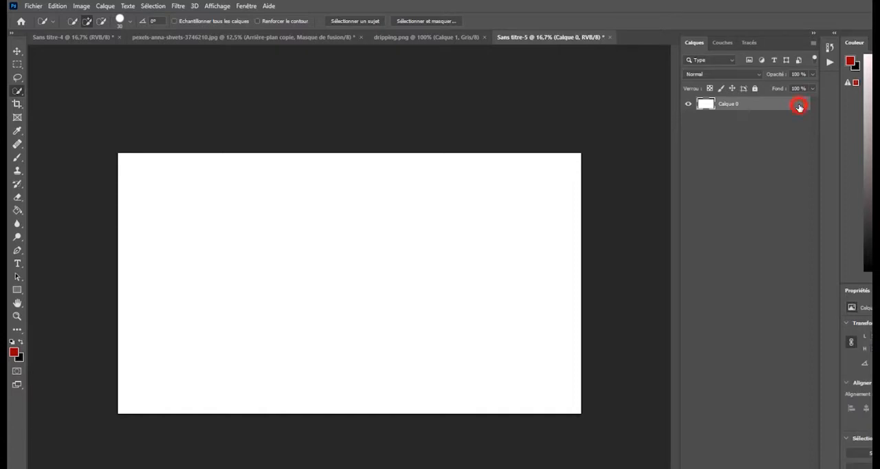
double_click(719, 104)
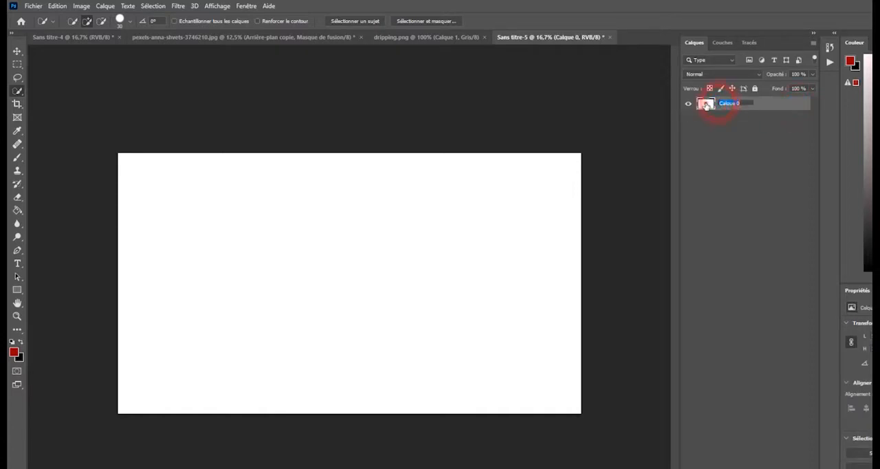
left_click(705, 105)
double_click(705, 105)
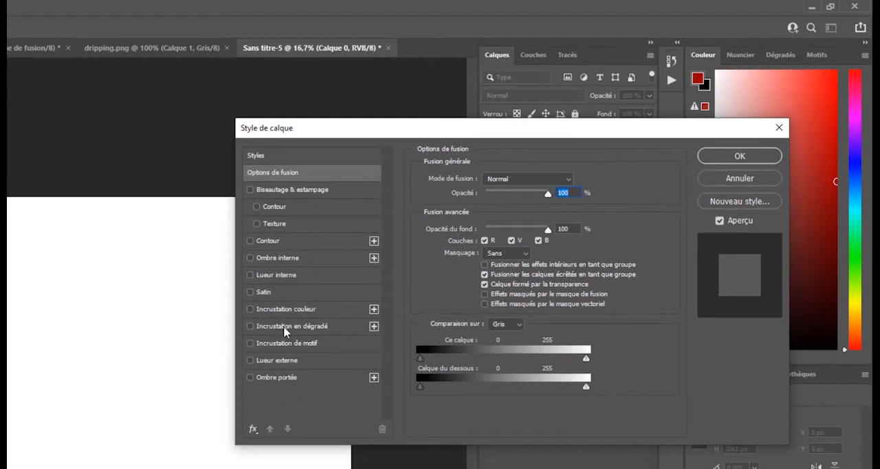
left_click(287, 329)
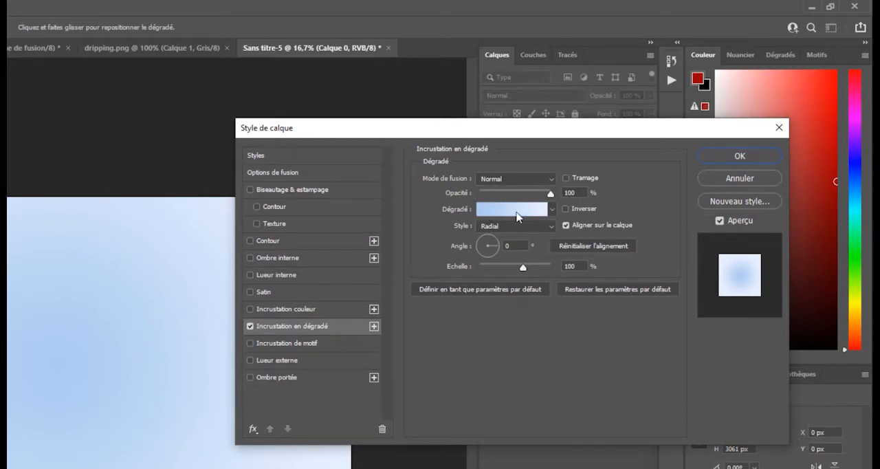
- Choose the basic black-to-white preset (Noir, blanc) for the overlay's gradient
left_click(516, 213)
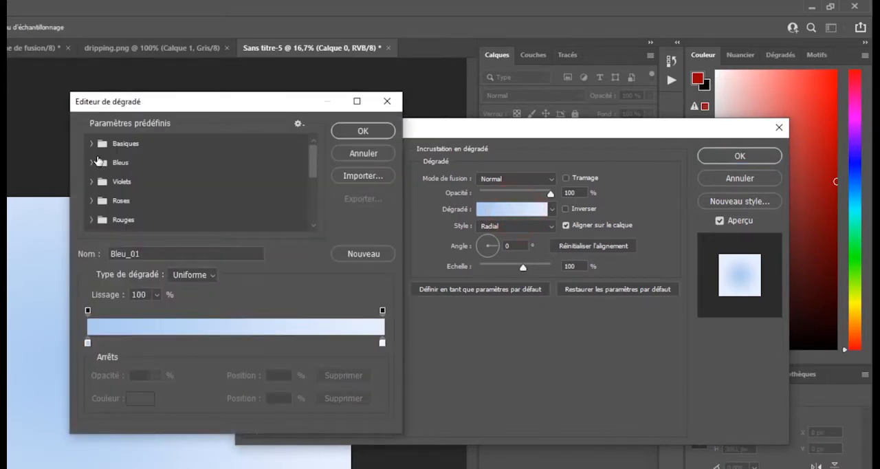
left_click(92, 143)
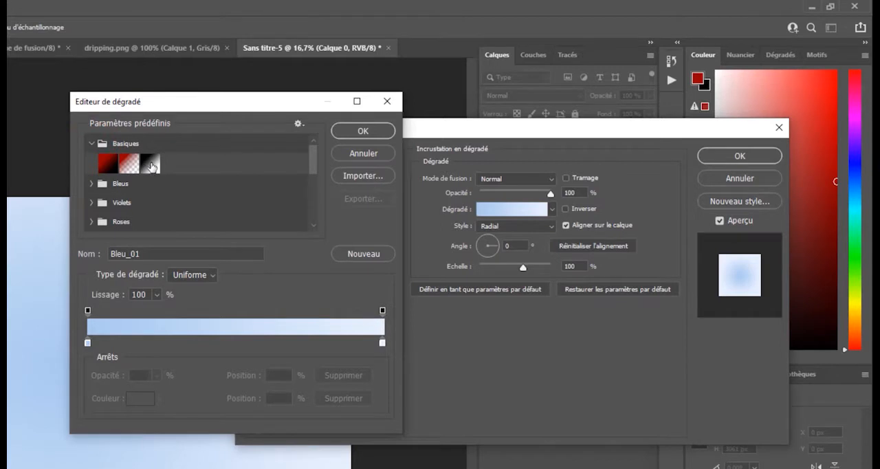
left_click(155, 165)
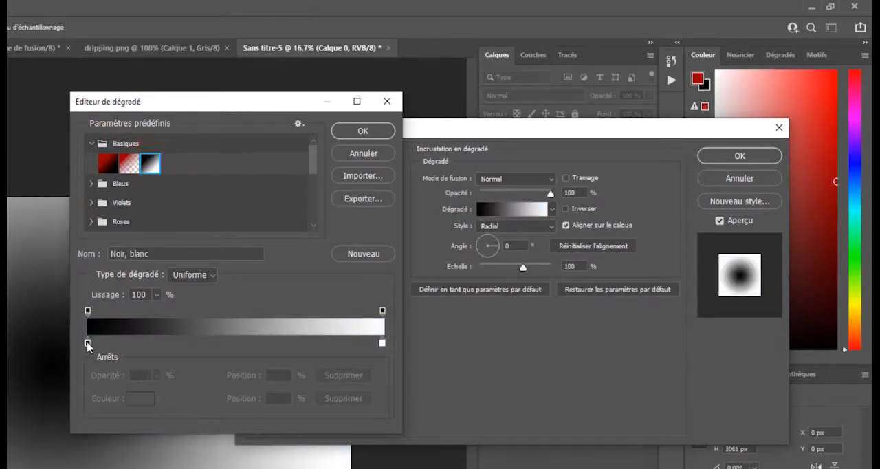
- Change the gradient's black colour stop to orange-red cc3300 and accept the edited gradient
double_click(88, 344)
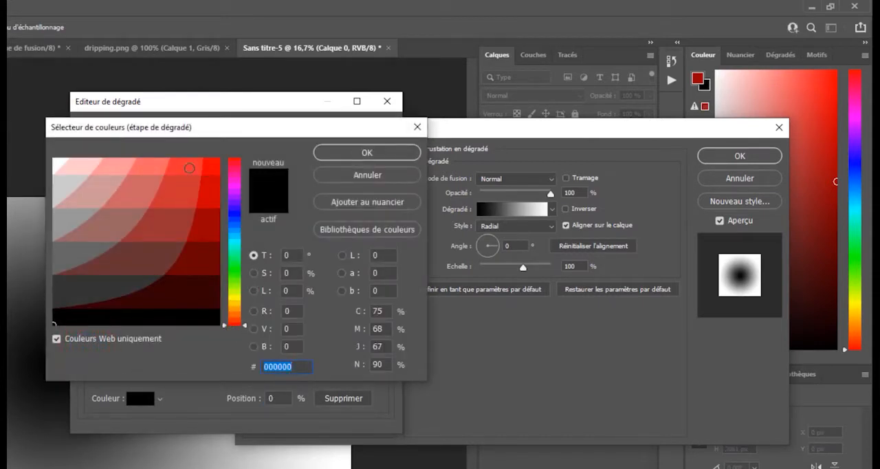
left_click_drag(242, 326, 242, 318)
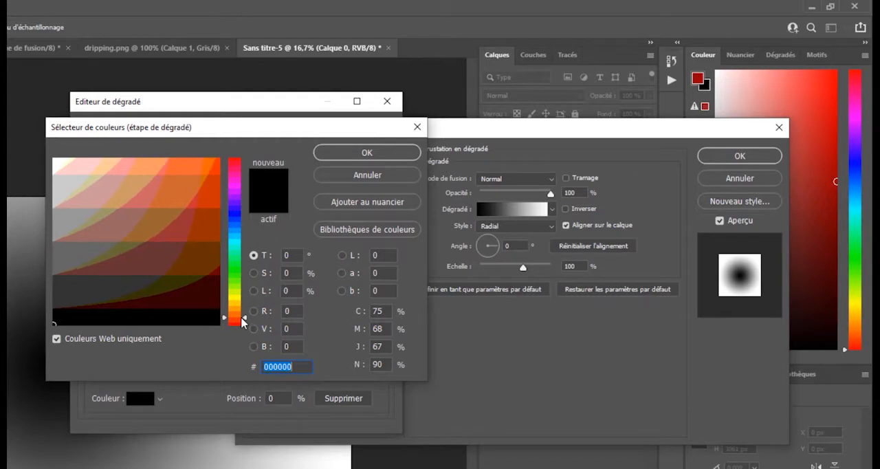
left_click_drag(212, 167, 214, 179)
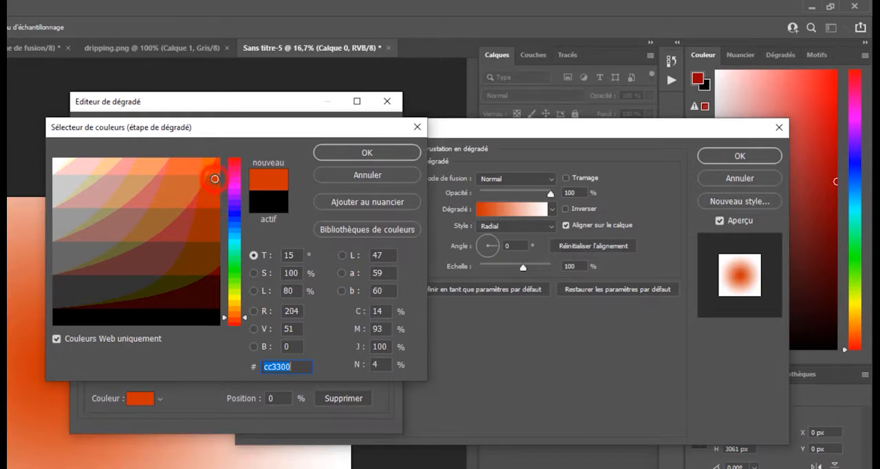
left_click(371, 153)
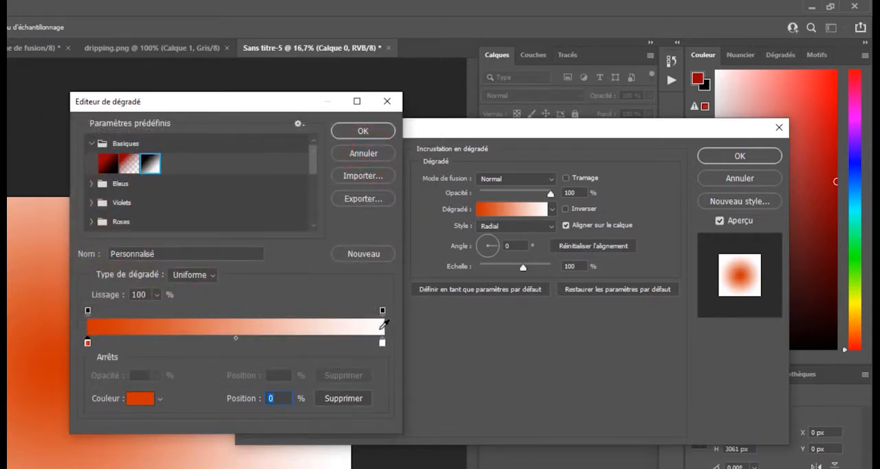
left_click(379, 131)
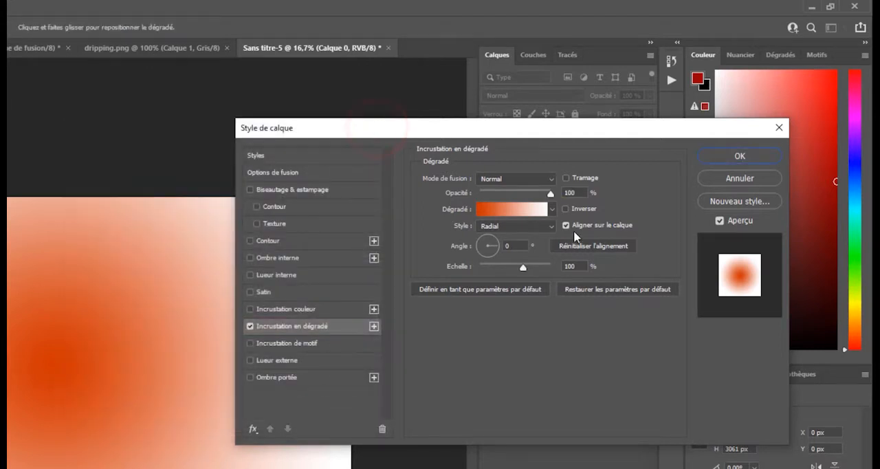
- Reverse the radial gradient overlay, set its scale to 150% and apply the layer style
left_click(563, 209)
left_click(565, 210)
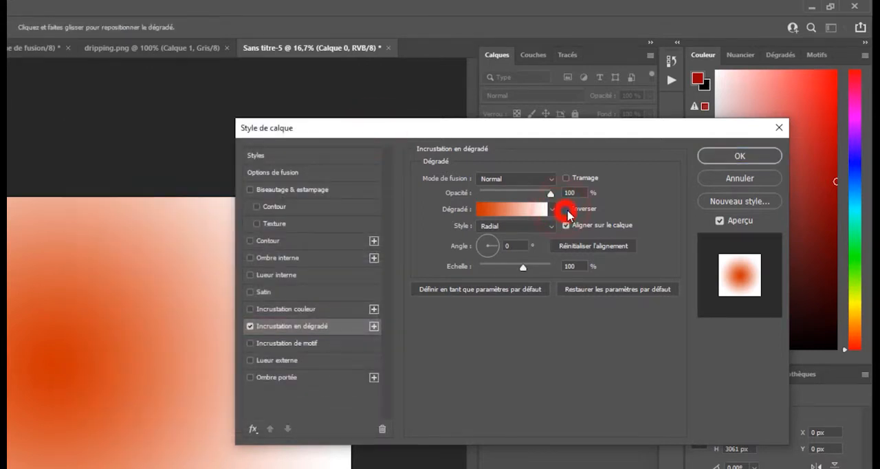
left_click(566, 209)
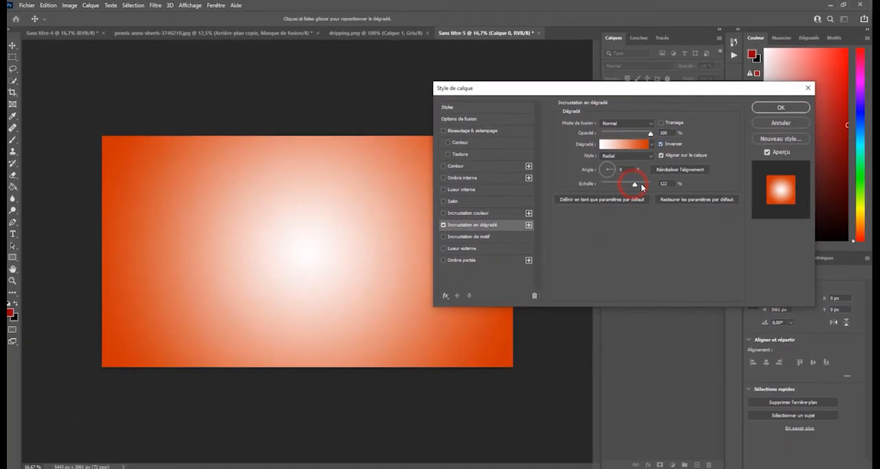
left_click_drag(525, 270, 553, 266)
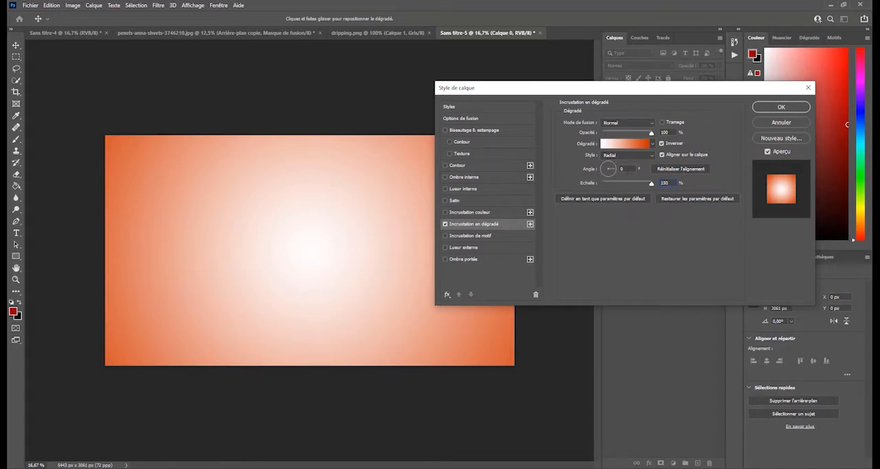
left_click(783, 107)
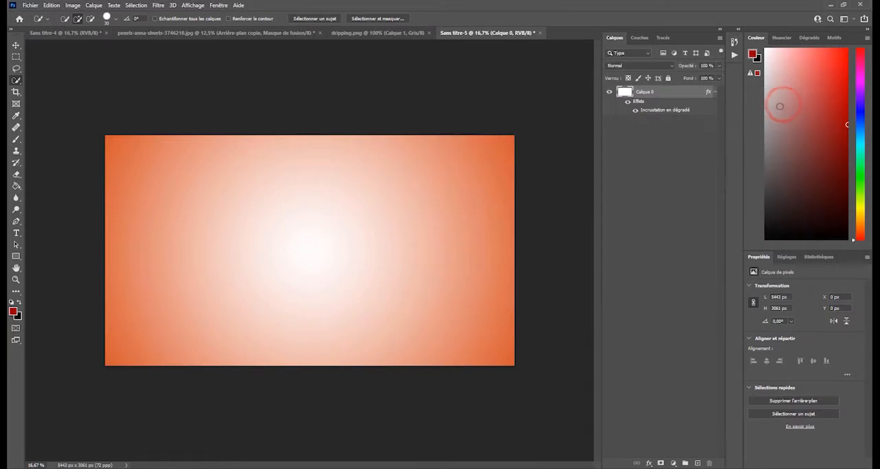
- Copy the masked woman cutout layer Arrière-plan copie from the pexels photo document into the gradient document Sans titre-5
left_click(15, 45)
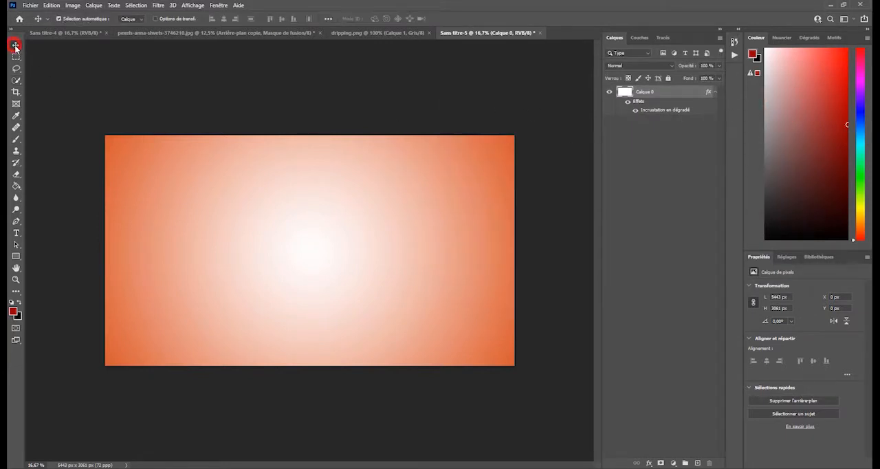
left_click(282, 32)
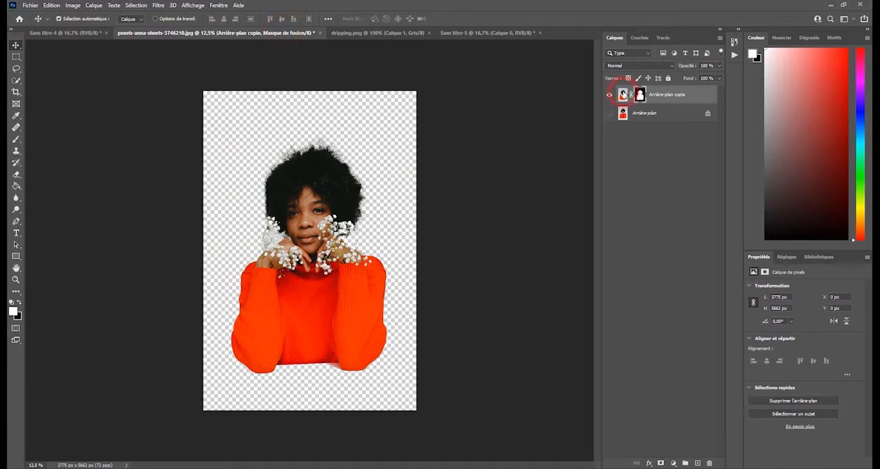
left_click(623, 95)
left_click_drag(329, 170, 453, 38)
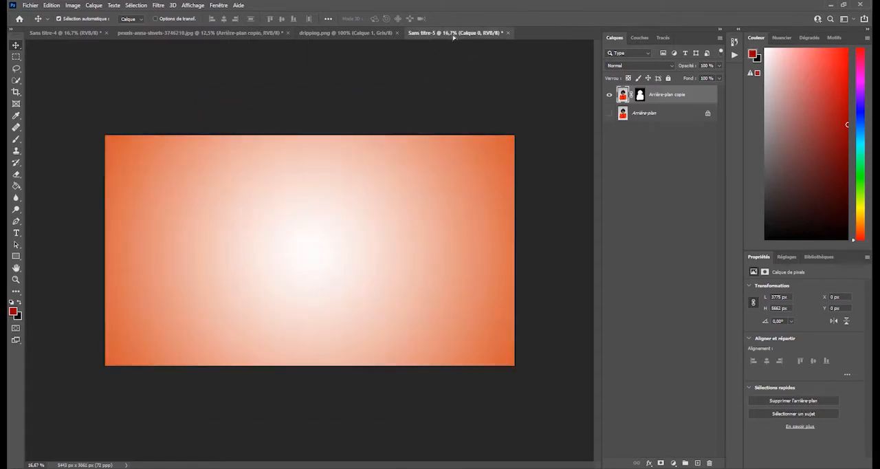
left_click_drag(298, 191, 305, 230)
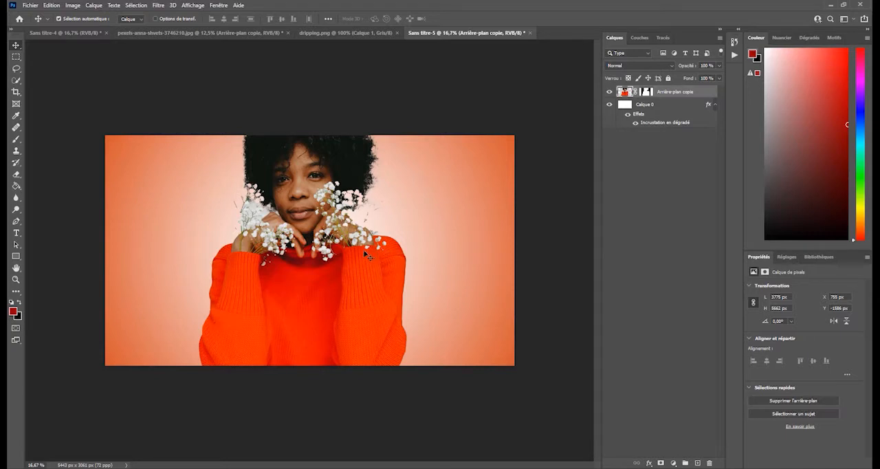
- Scale the woman cutout down to about 69% and position it near the centre of the gradient background
key("ctrl")
key("ctrl+t")
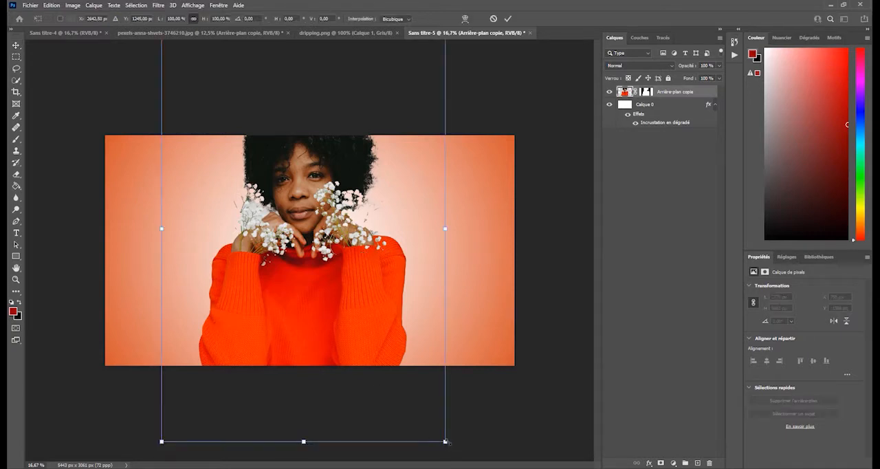
left_click_drag(446, 440, 330, 268)
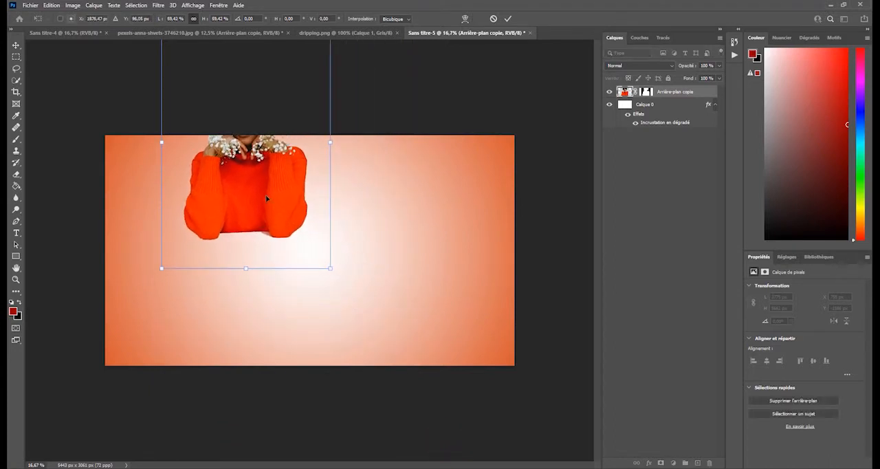
left_click_drag(266, 199, 336, 297)
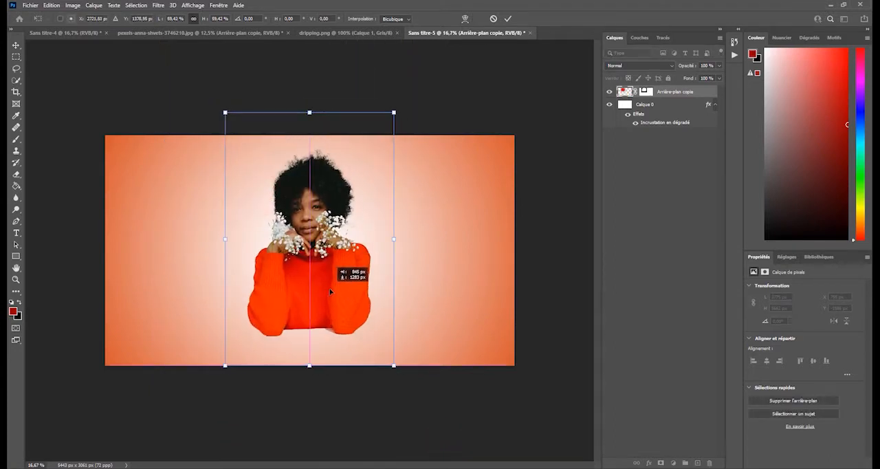
left_click_drag(393, 365, 411, 388)
left_click_drag(364, 331, 353, 318)
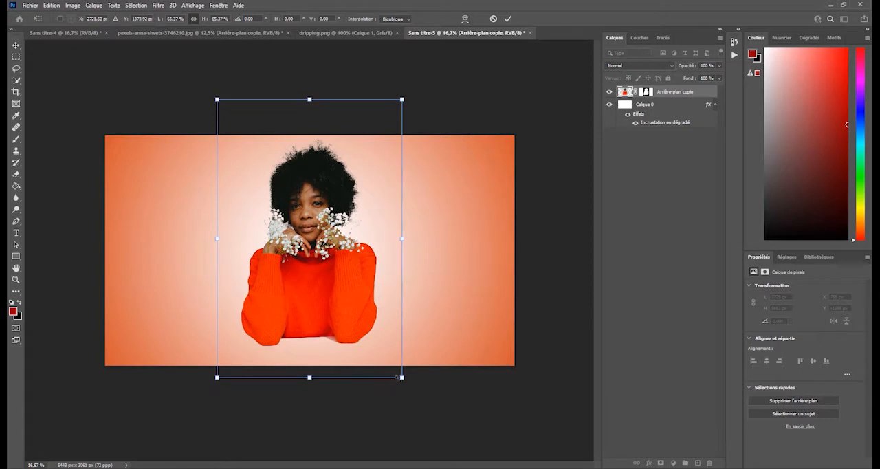
left_click_drag(401, 377, 411, 391)
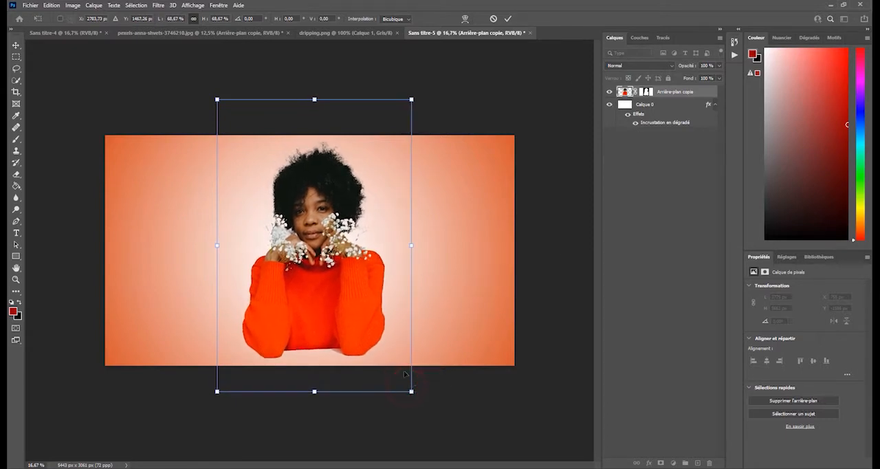
left_click(509, 20)
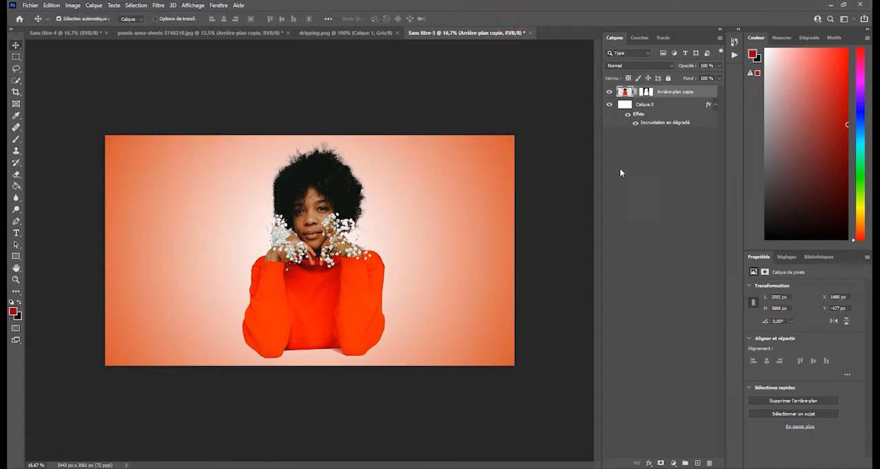
- Copy the white drip shape from dripping.png into Sans titre-5, placing it over the middle of the woman's sweater
left_click(309, 31)
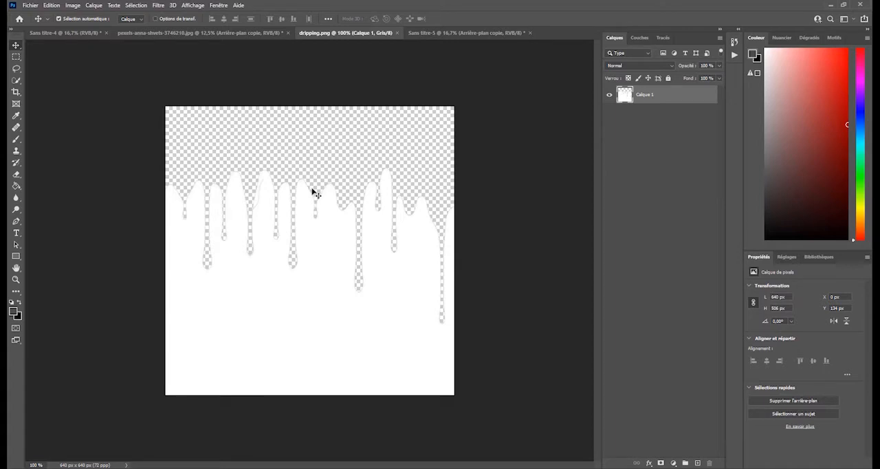
left_click(306, 192)
left_click_drag(305, 192, 315, 320)
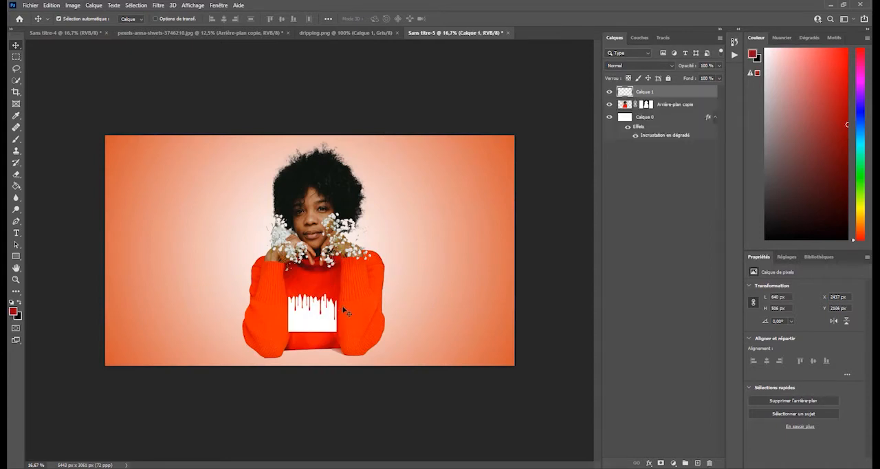
- Enlarge the white drip shape to about 330% and position it so it spans the lower part of the sweater
key("ctrl")
key("ctrl+t")
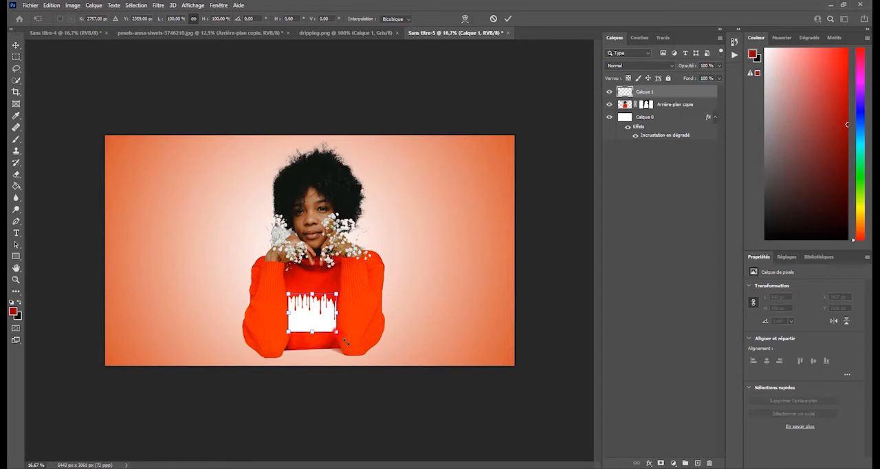
left_click_drag(337, 332, 391, 375)
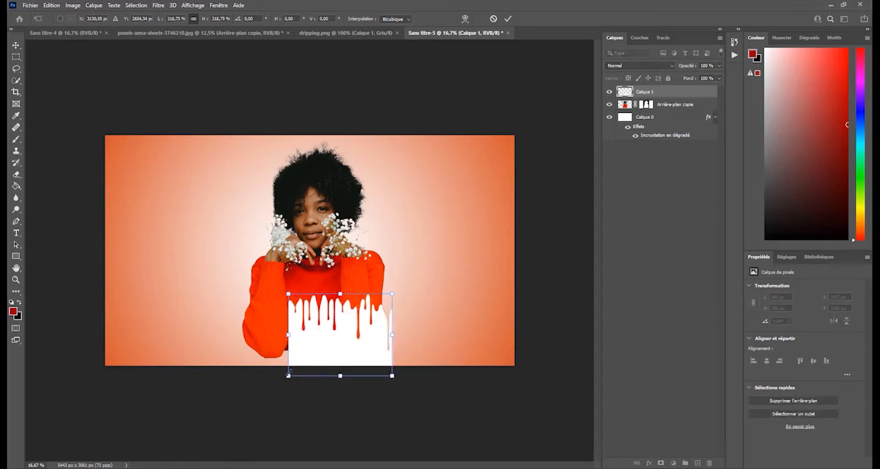
left_click_drag(290, 372, 220, 393)
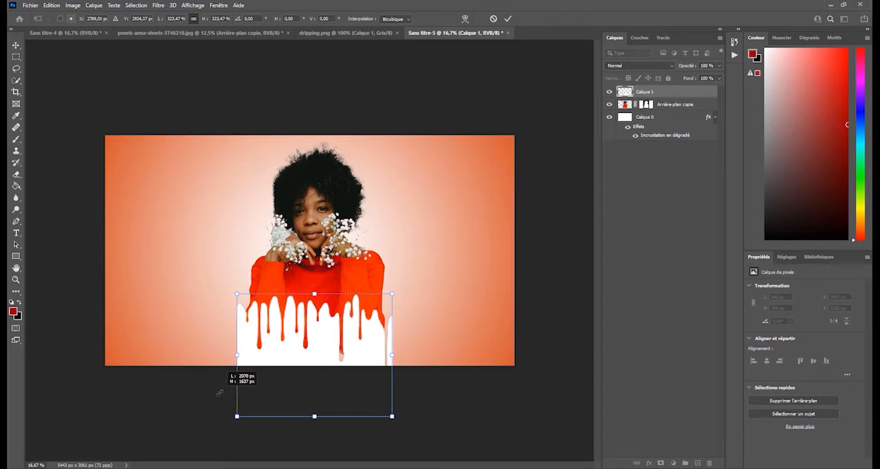
left_click_drag(309, 362, 308, 352)
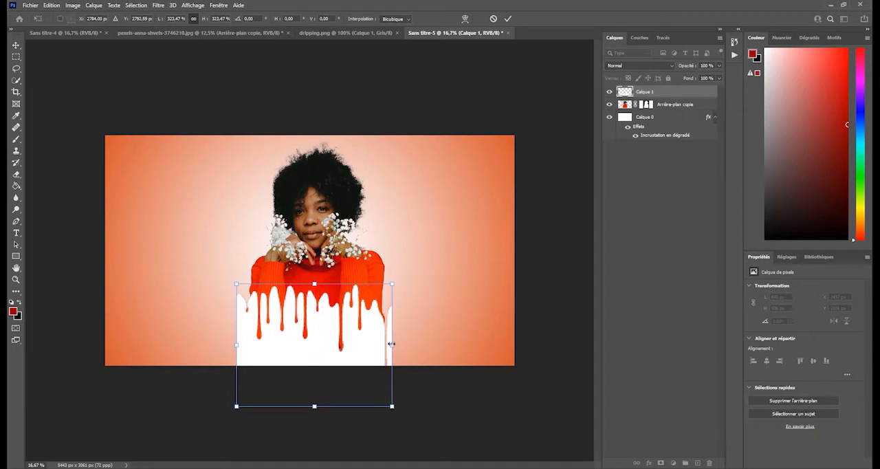
left_click_drag(391, 344, 395, 344)
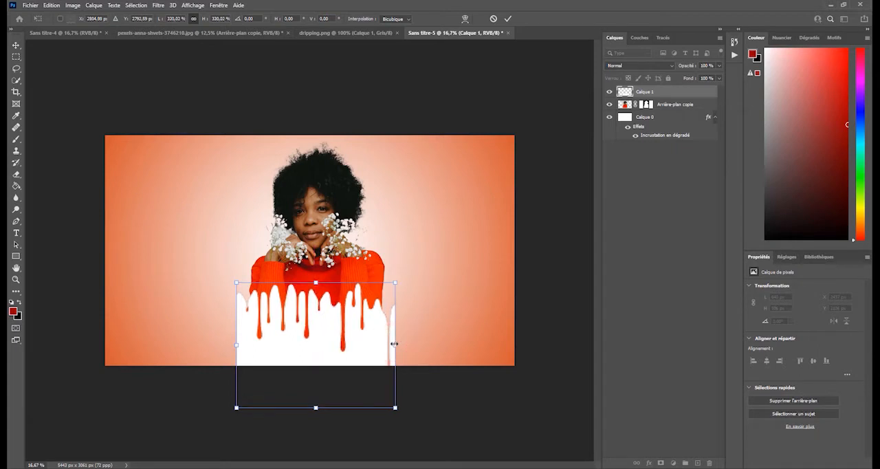
left_click(507, 20)
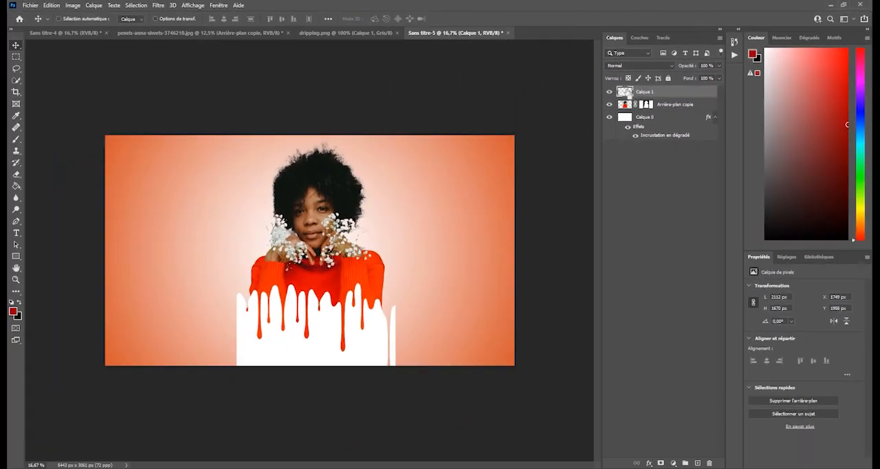
- Delete the area outlined by the drip shape from the Arrière-plan copie layer, and hide the drip layer Calque 1
left_click(625, 91, "ctrl")
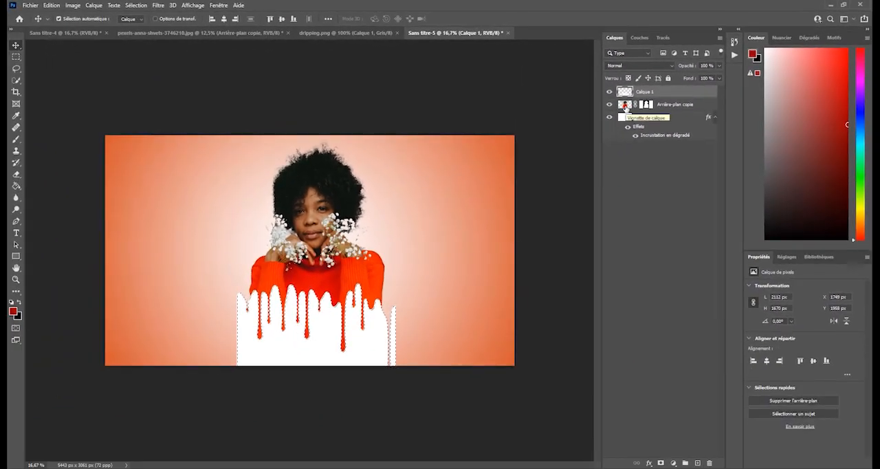
left_click(625, 105)
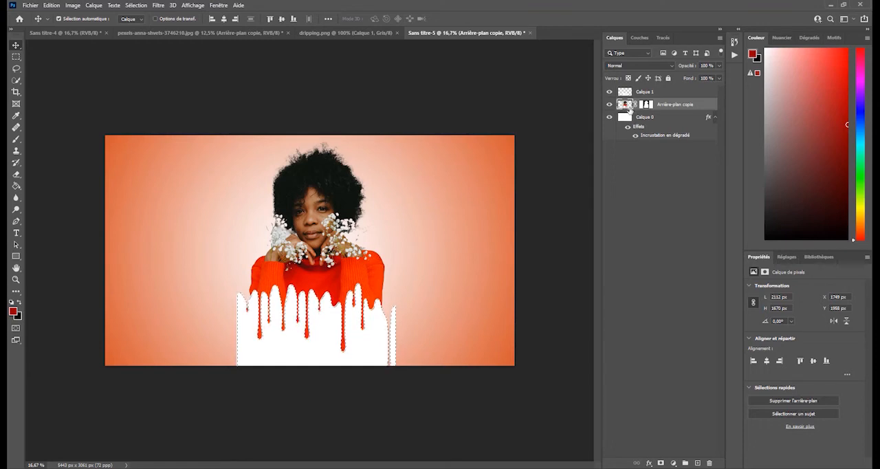
left_click(607, 95)
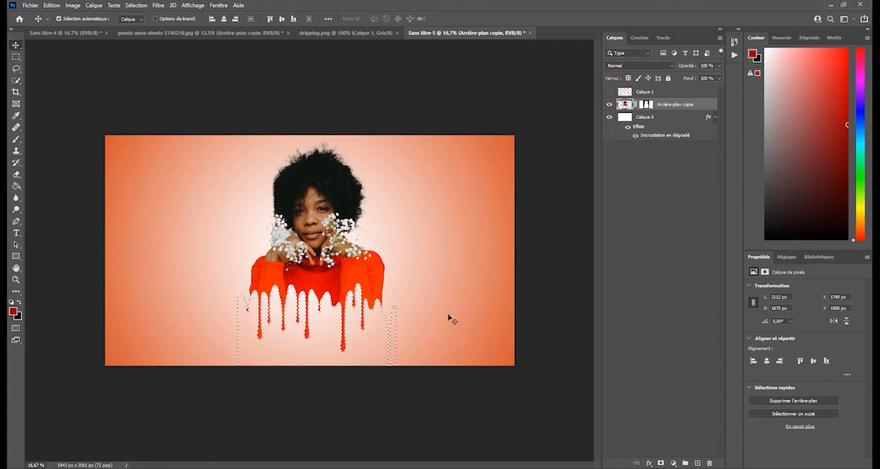
- Clear the drip-shaped selection
left_click(448, 318)
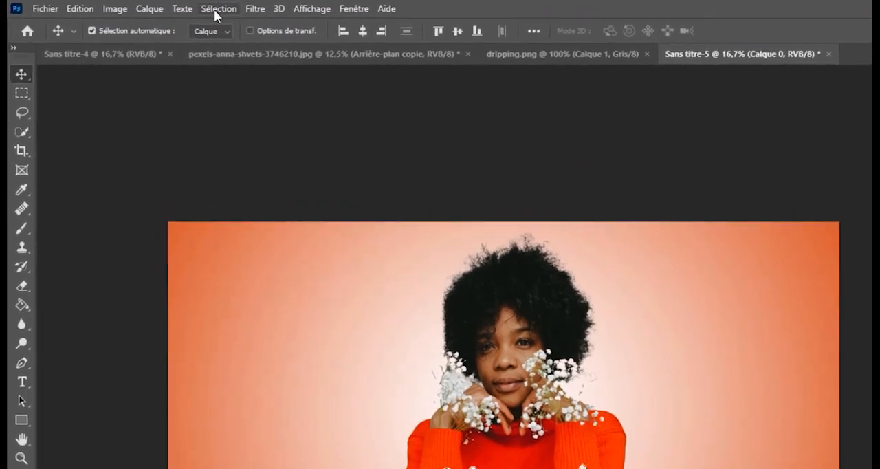
left_click(214, 9)
left_click(217, 37)
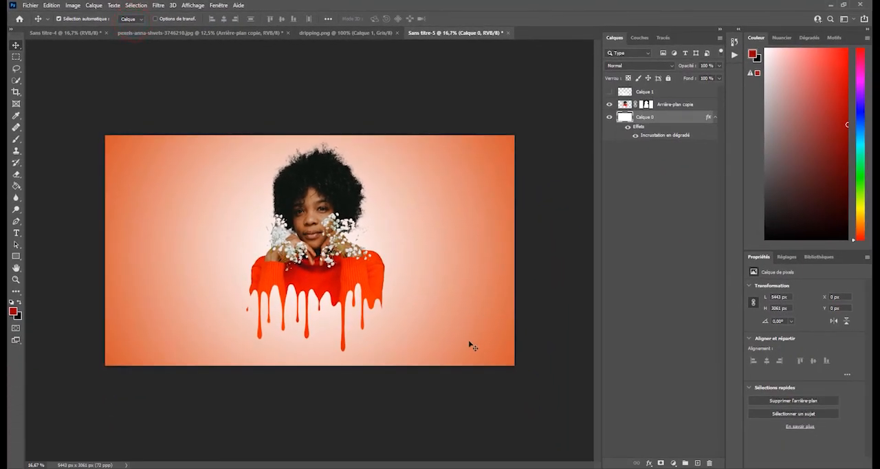
- Erase the stray red remnants beside both lower edges of the dripping sweater on the Arrière-plan copie layer
key("e")
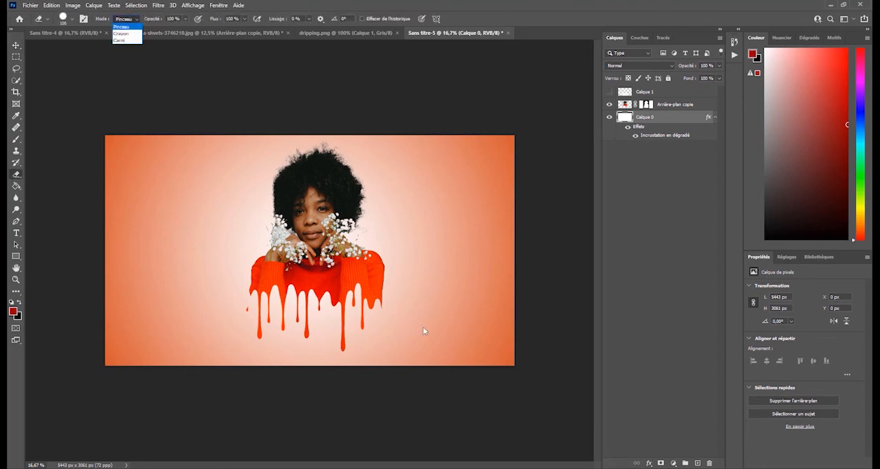
left_click(633, 300)
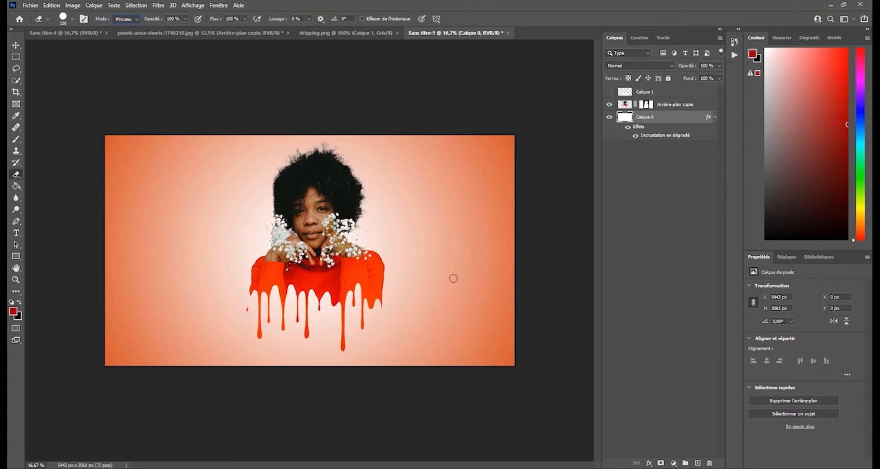
left_click(625, 105)
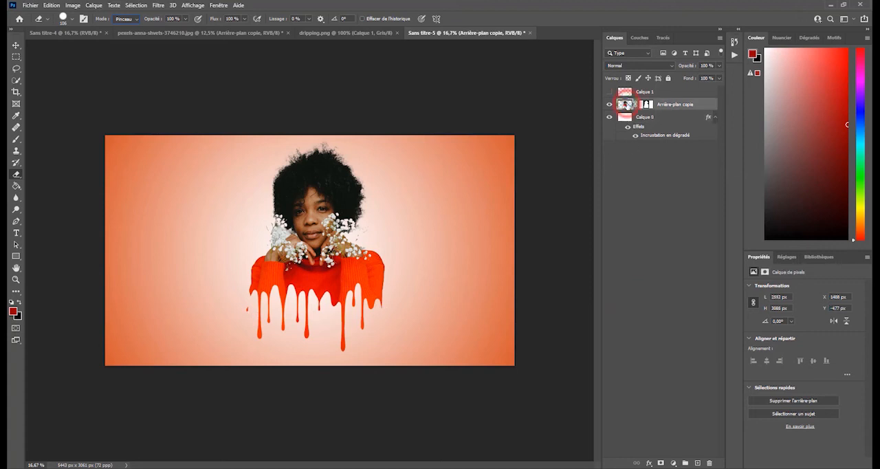
left_click(16, 174)
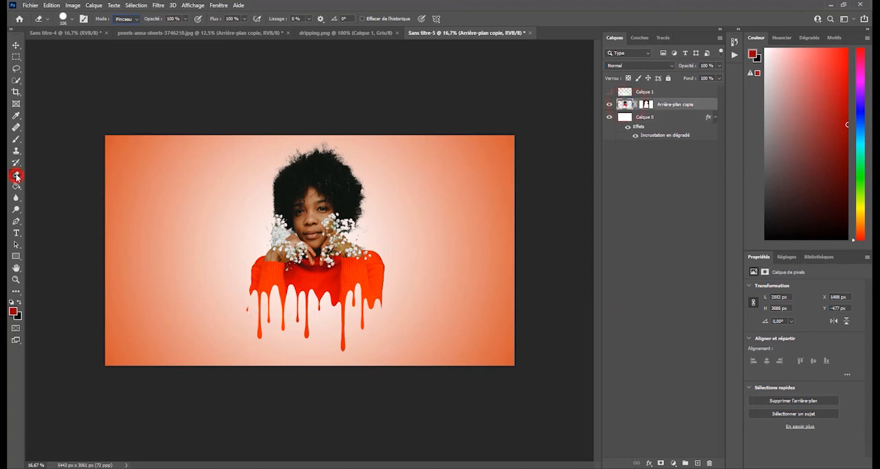
left_click(247, 308)
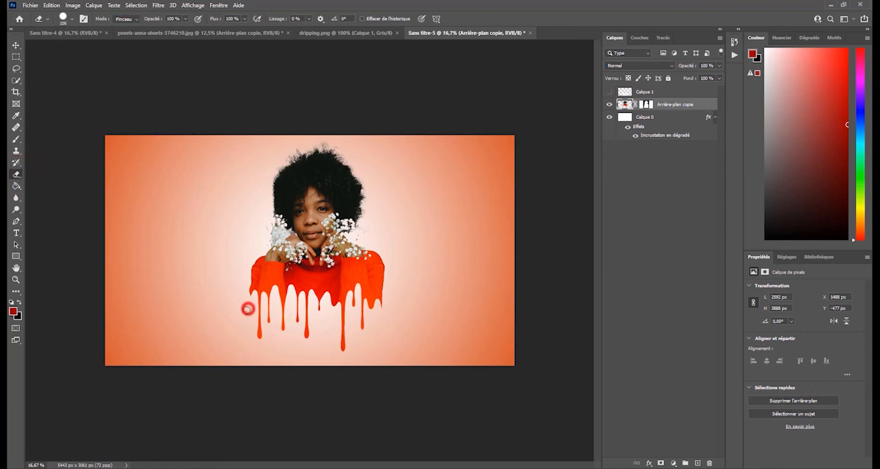
left_click(386, 306)
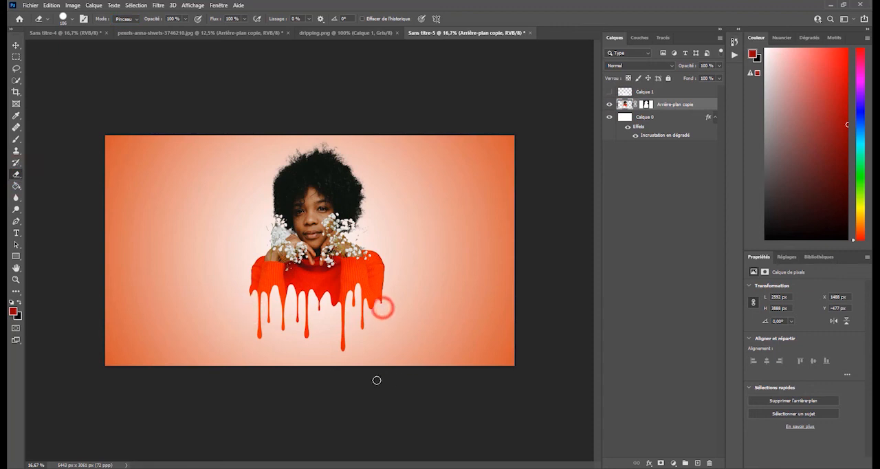
left_click(245, 289)
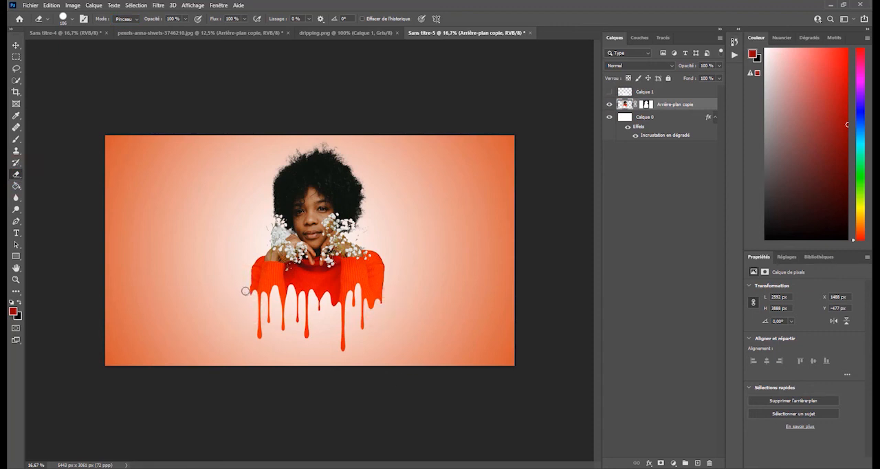